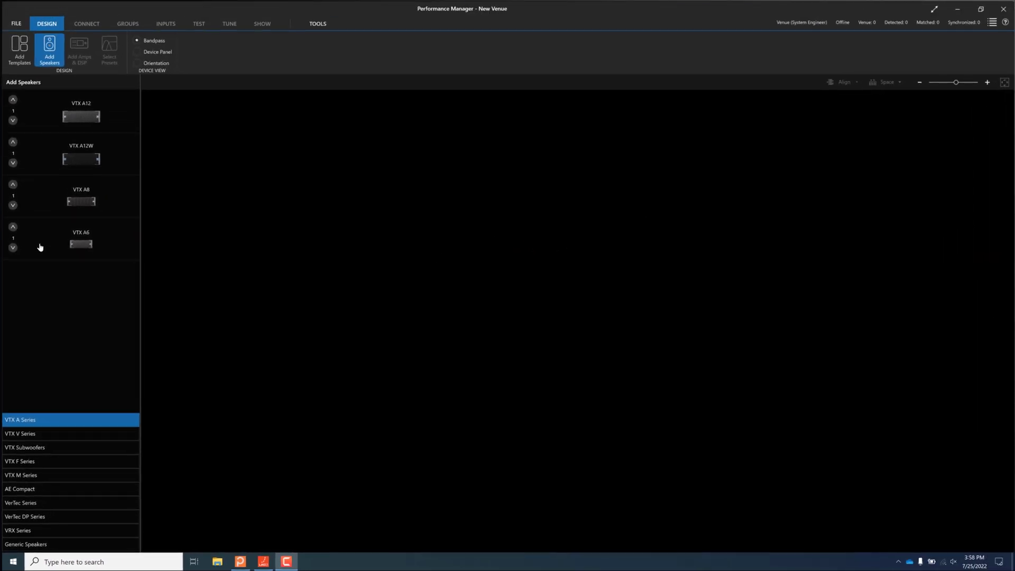
- Place eight VTX A6 speakers into the venue as a suspended array
left_click(13, 238)
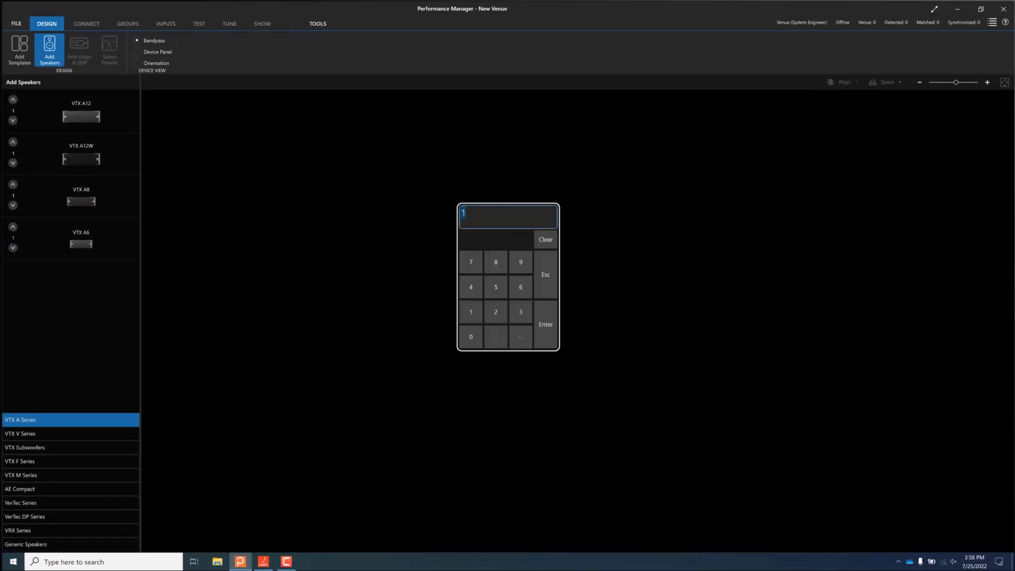
type("8")
key("Return")
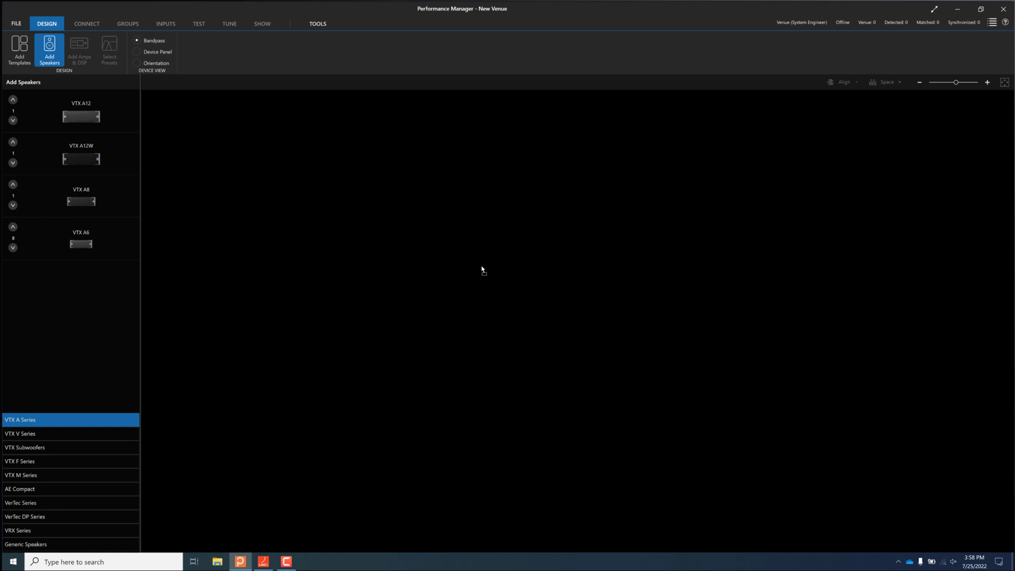
left_click_drag(481, 270, 483, 265)
left_click(421, 270)
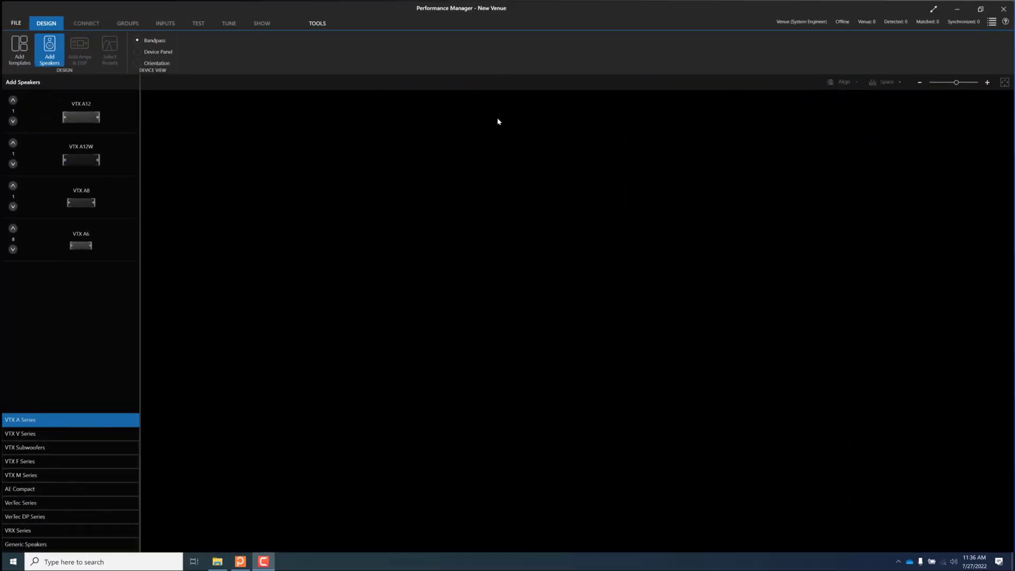
- Add a linked Repeating Array template and fill Array 1 and Array 2 with VTX A6
left_click(23, 64)
left_click_drag(59, 121, 535, 225)
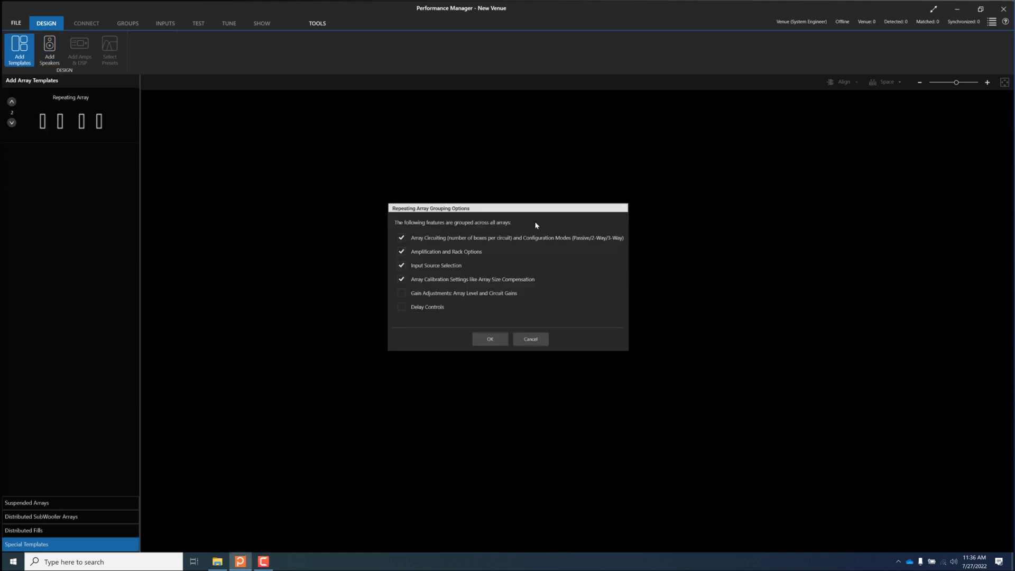
left_click(490, 338)
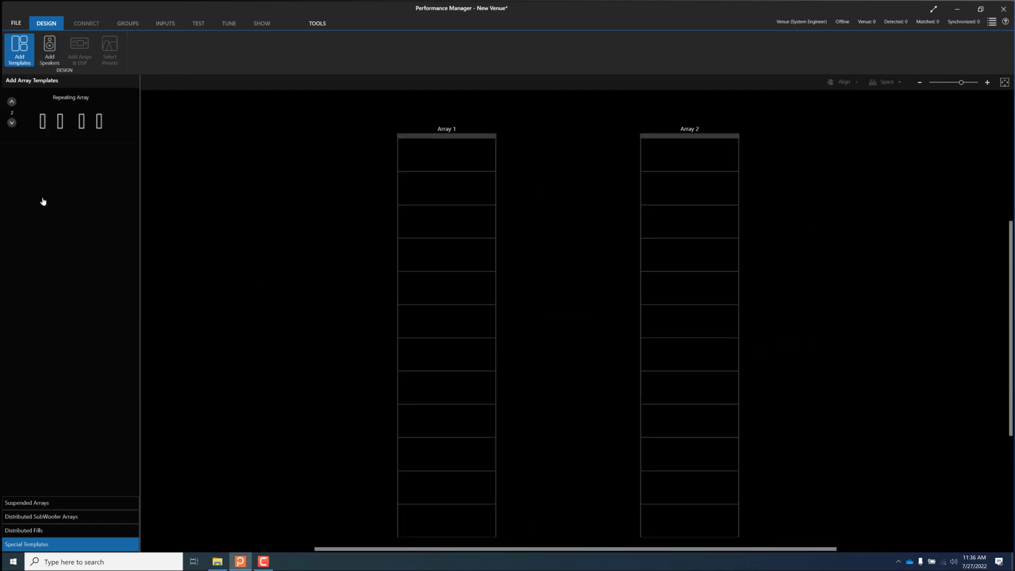
left_click(49, 46)
left_click_drag(46, 246, 419, 238)
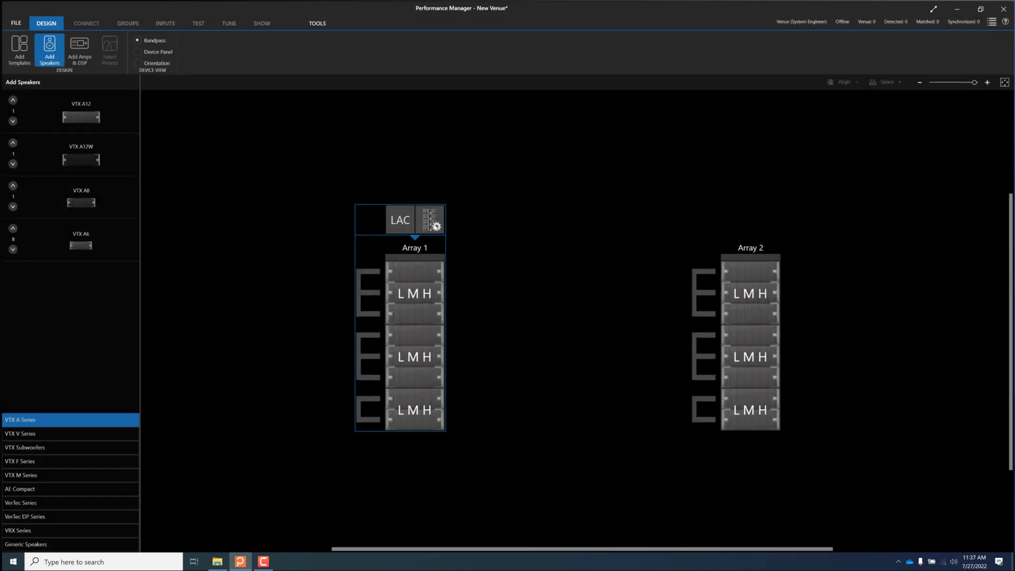
- Set Array 1's circuit mode to Custom
left_click(432, 222)
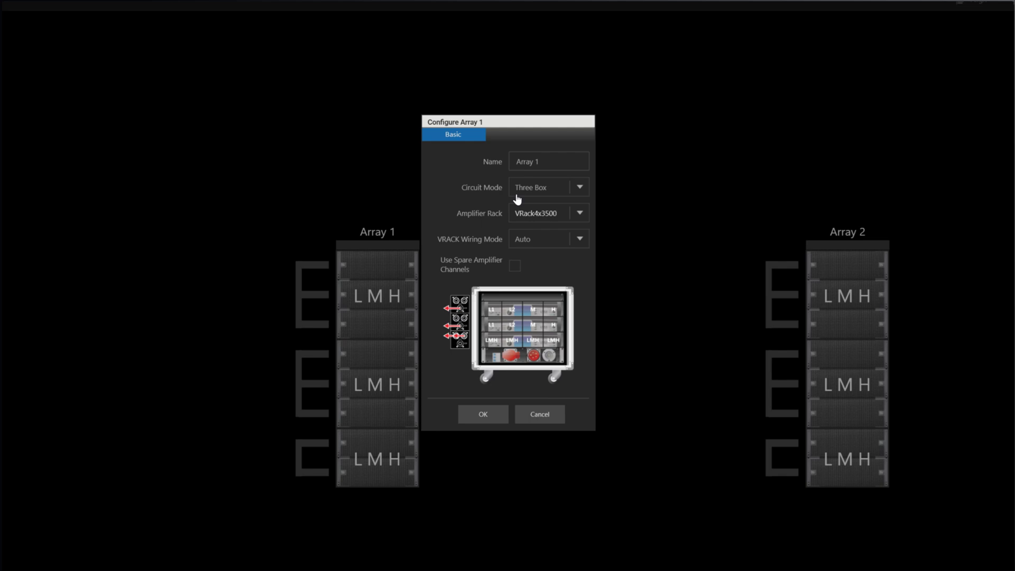
left_click(579, 189)
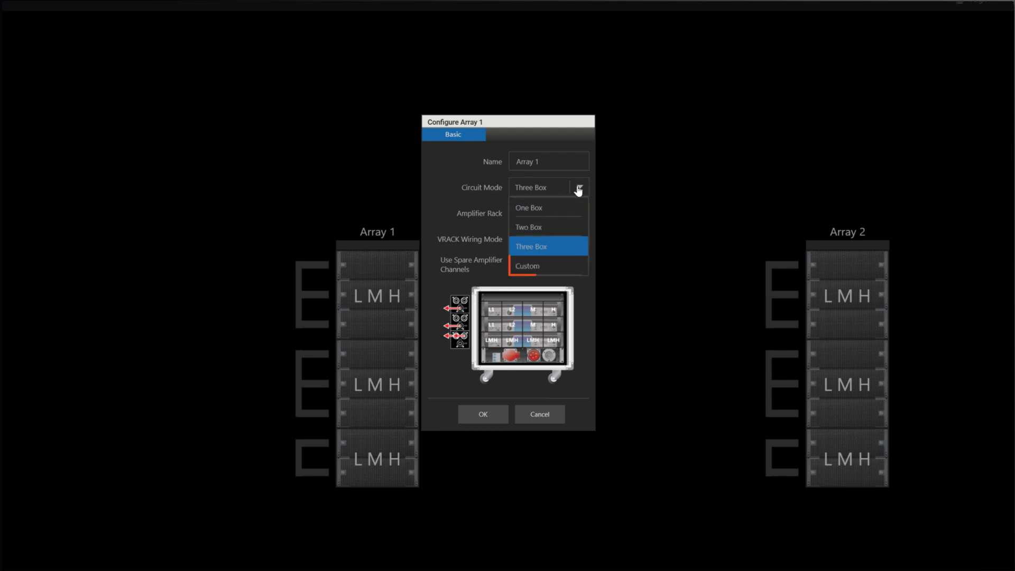
left_click(533, 265)
left_click(494, 412)
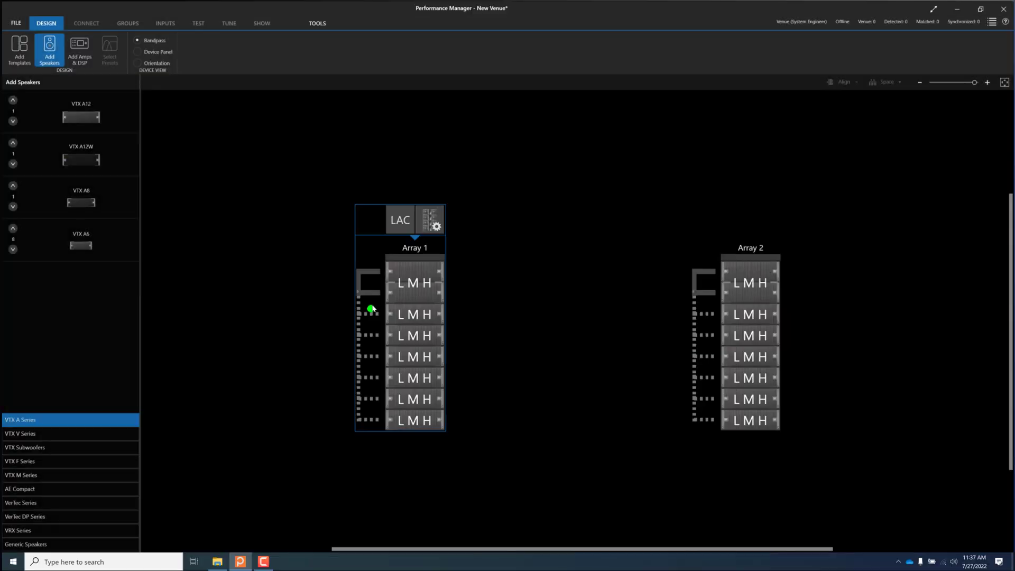
- Link the array boxes into two circuits of four boxes each
left_click(372, 311)
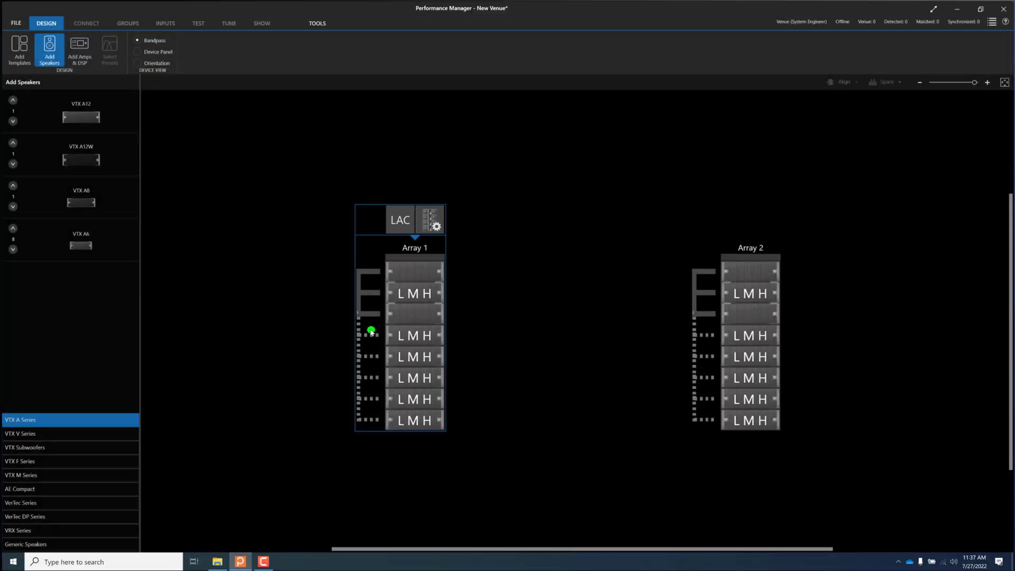
left_click(372, 334)
left_click(372, 364)
left_click(373, 388)
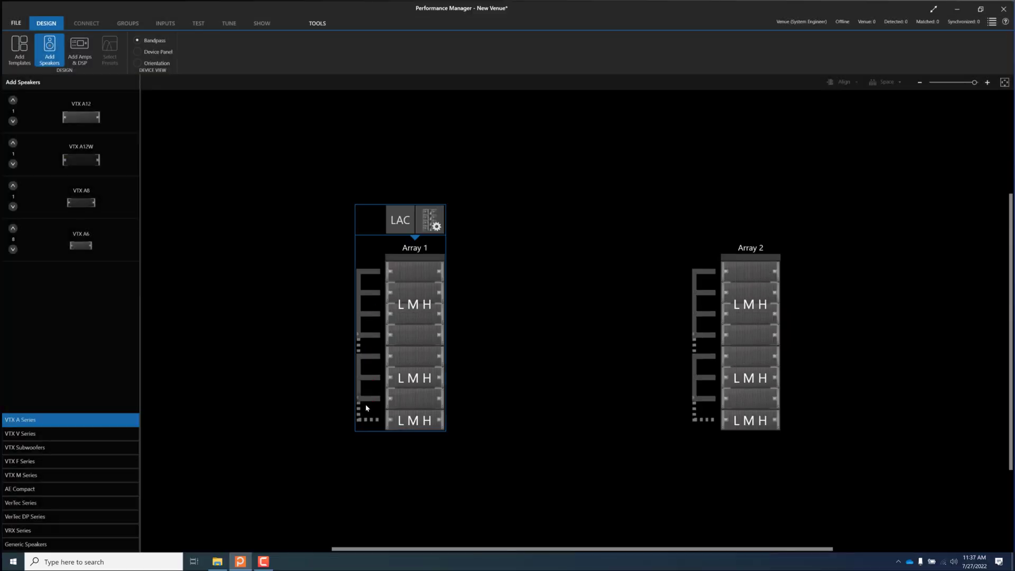
left_click(367, 405)
- Place VRack 1 between the arrays, assign both arrays' circuits to row 1, and view Array 1's preset
left_click(81, 63)
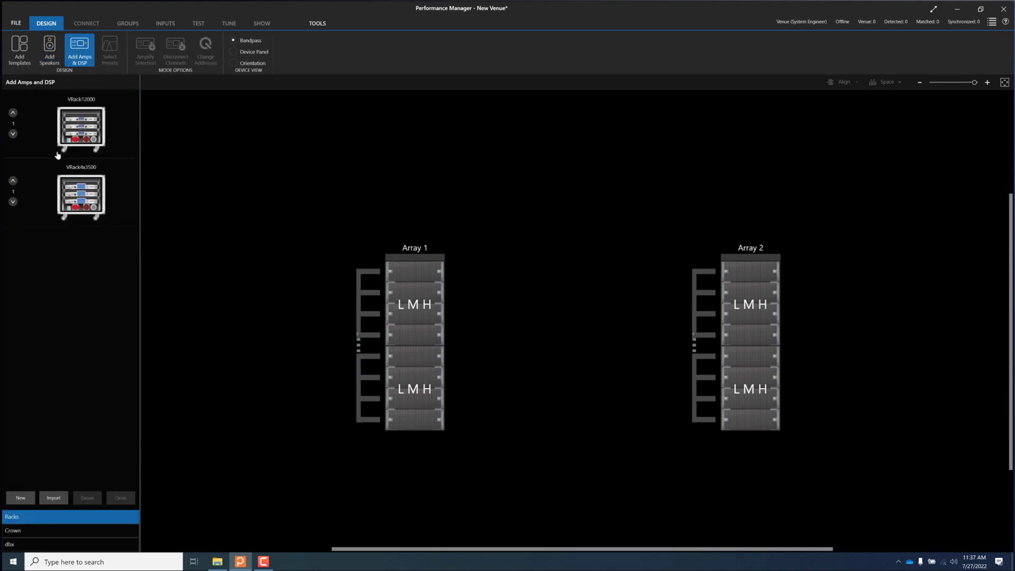
left_click_drag(555, 234, 555, 235)
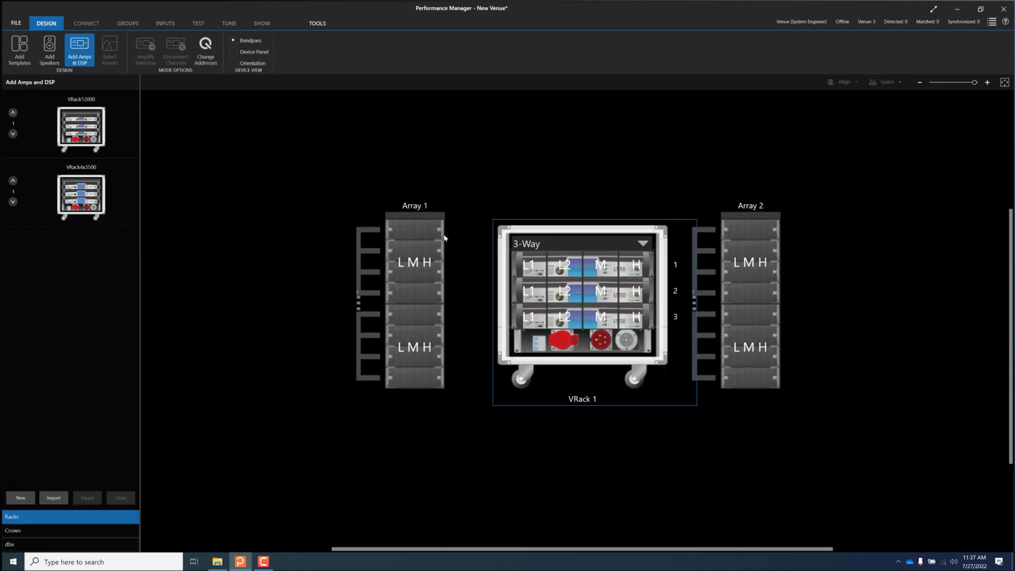
left_click(415, 261)
left_click(415, 347)
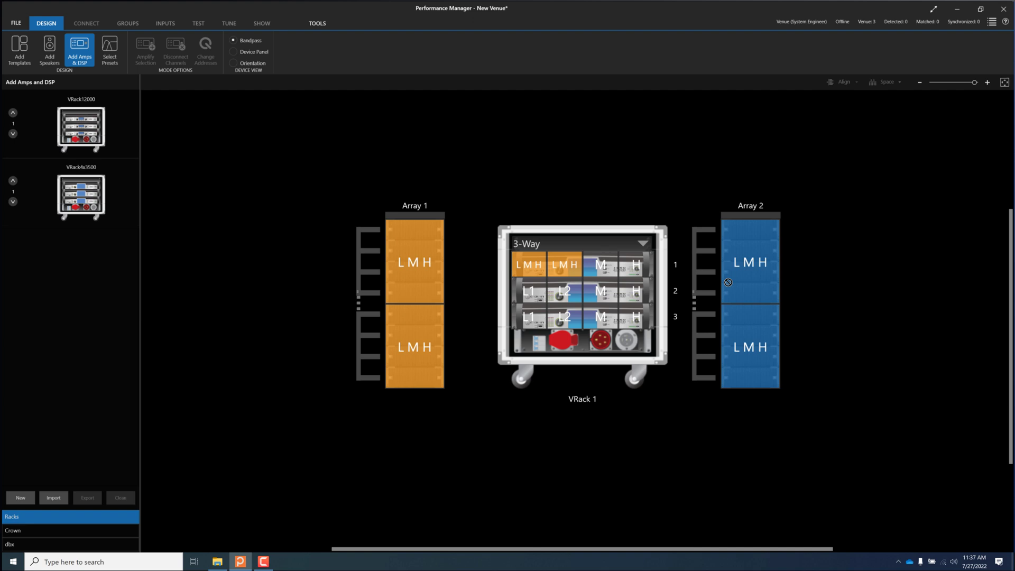
left_click(741, 312)
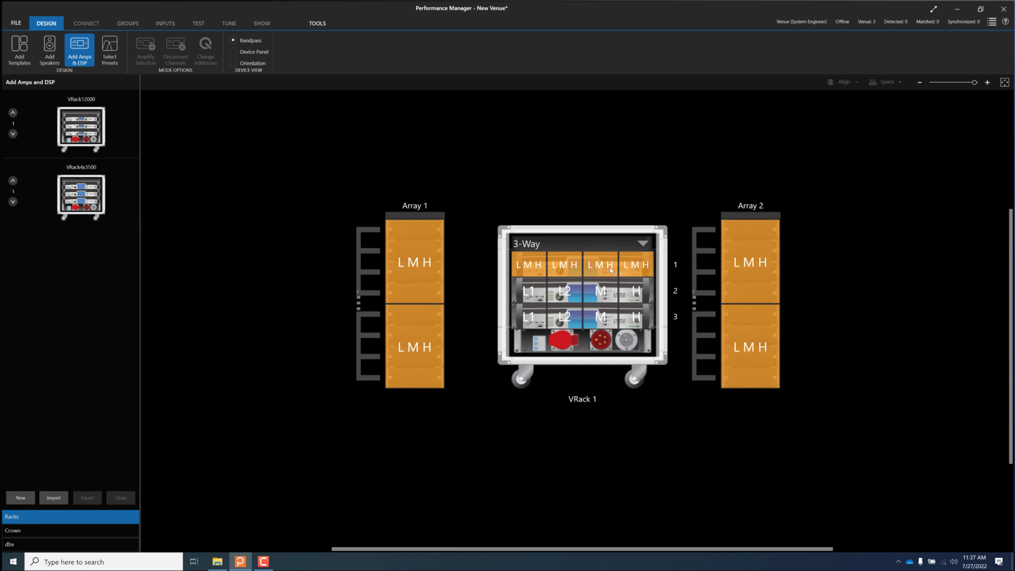
left_click(114, 57)
left_click(273, 276)
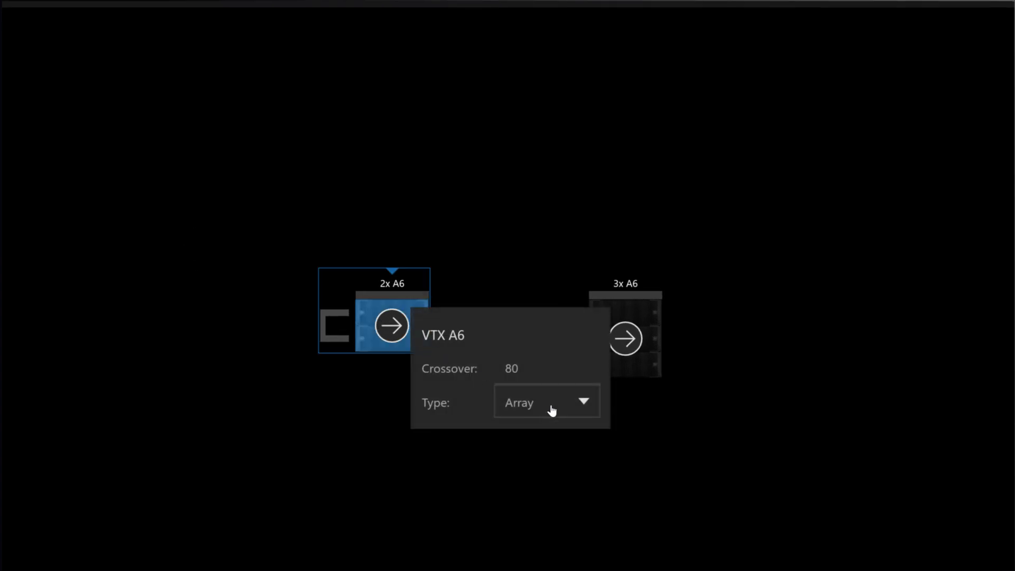
- Change the 2x A6 and 3x A6 preset types from Array to Small Array
left_click(551, 411)
left_click(546, 468)
left_click(552, 466)
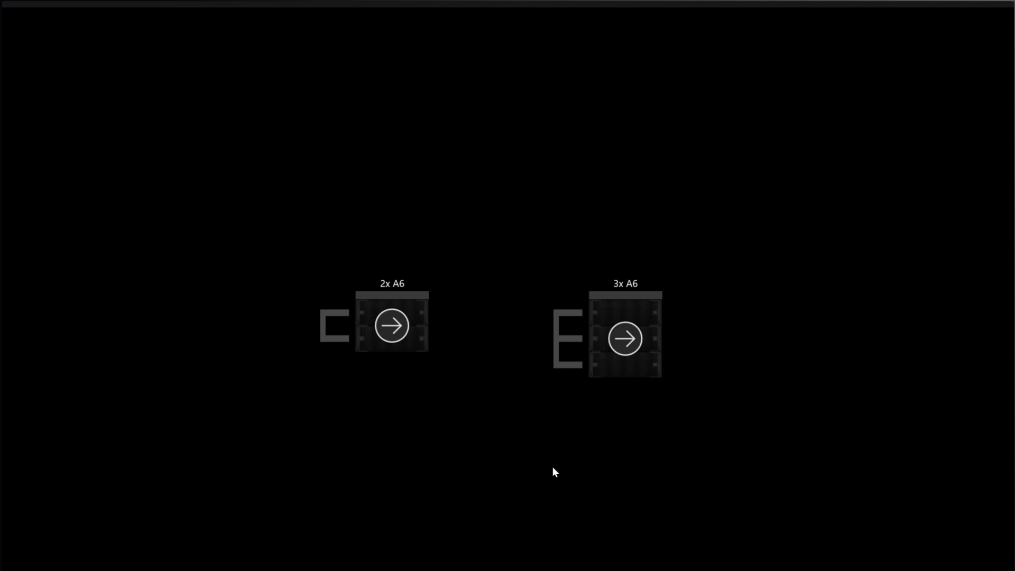
left_click(622, 348)
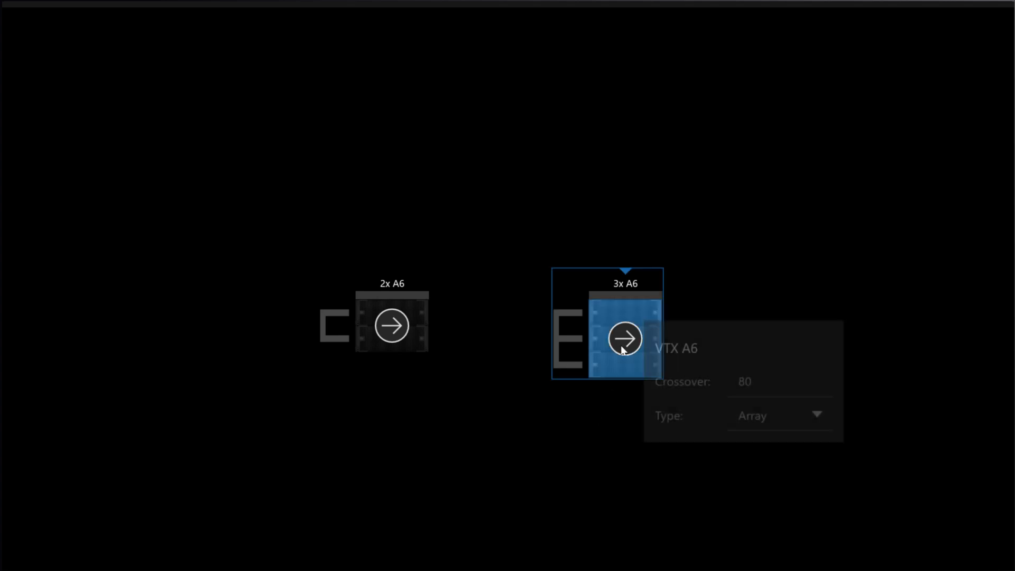
left_click(757, 413)
left_click(781, 483)
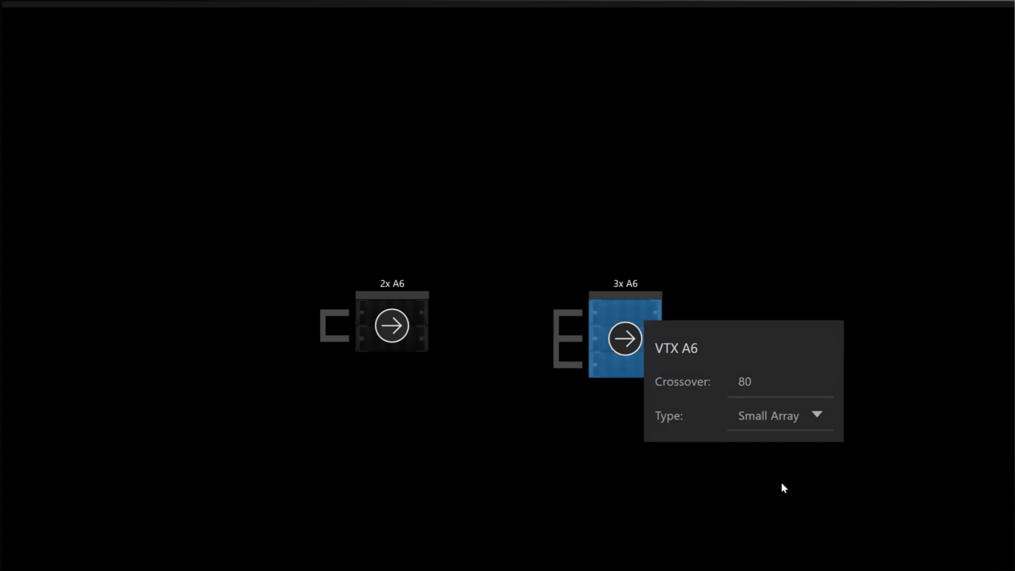
left_click(783, 484)
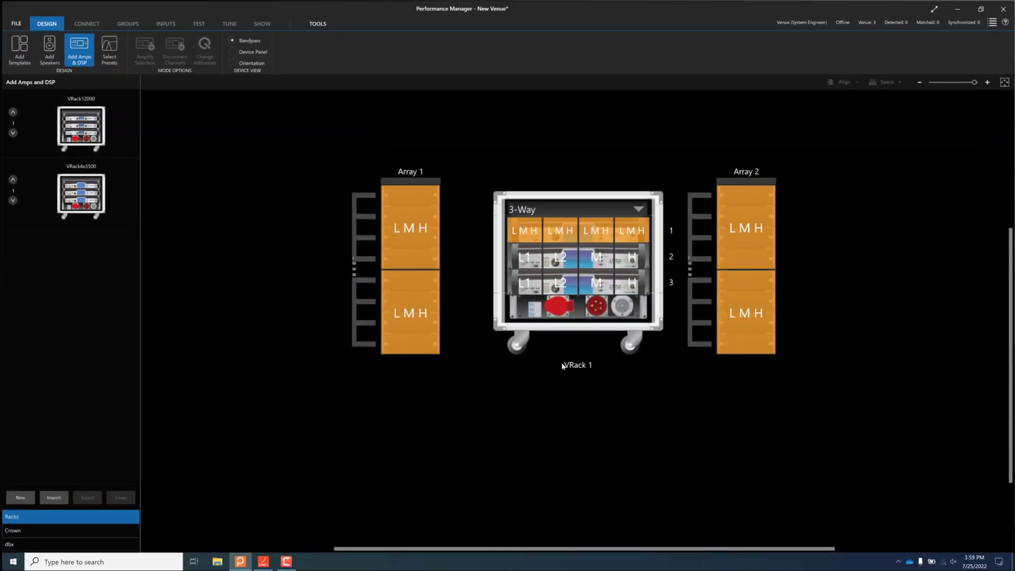
- Set the VTX B15 subwoofer quantity to 2, then dismiss the placement without adding
left_click(47, 55)
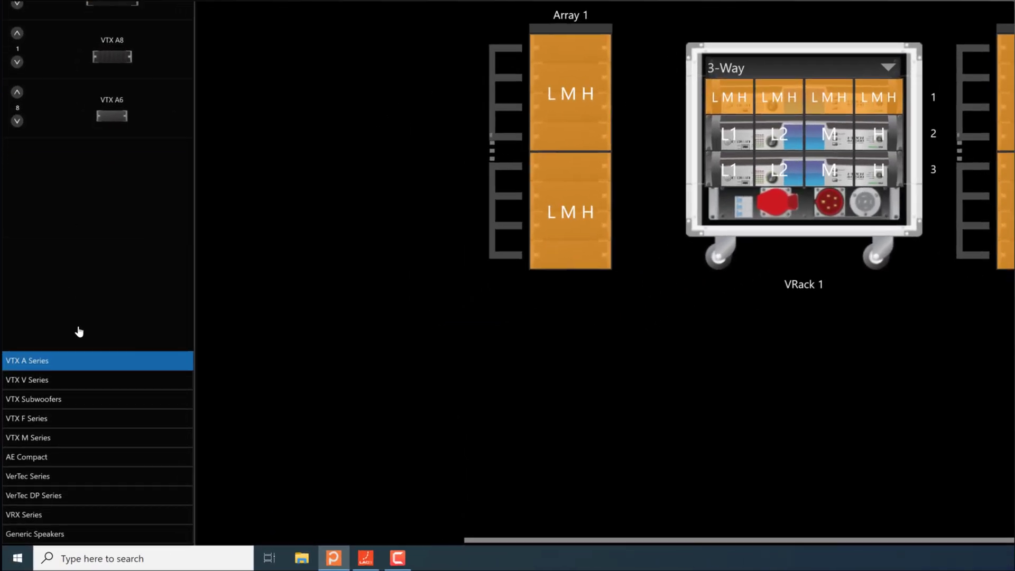
left_click(77, 403)
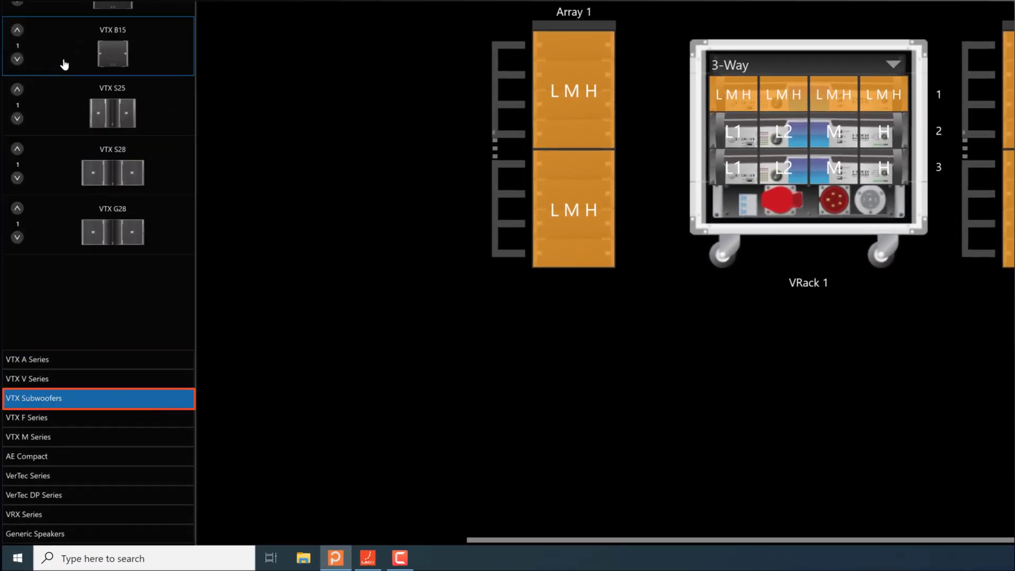
left_click(17, 30)
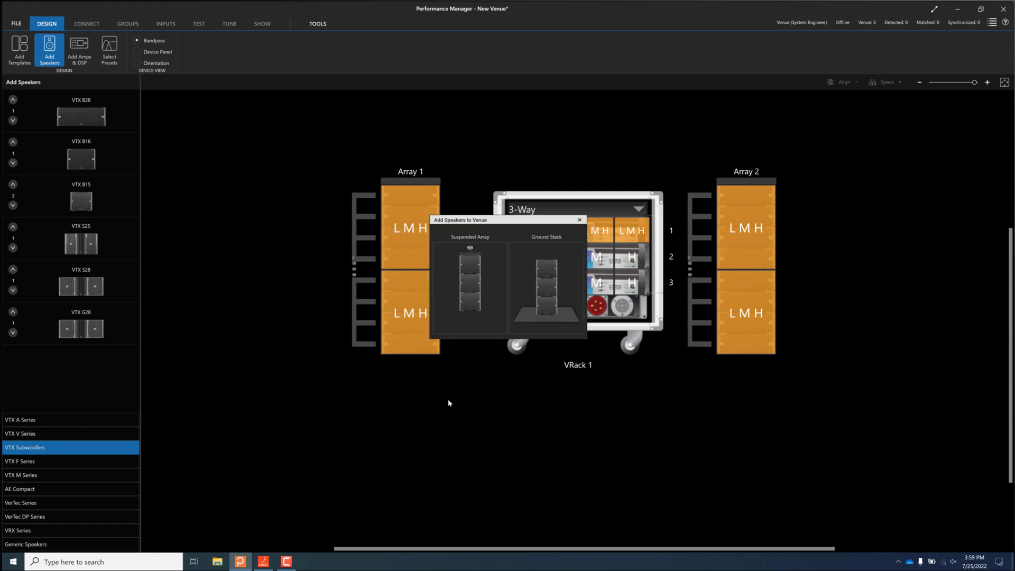
left_click(580, 220)
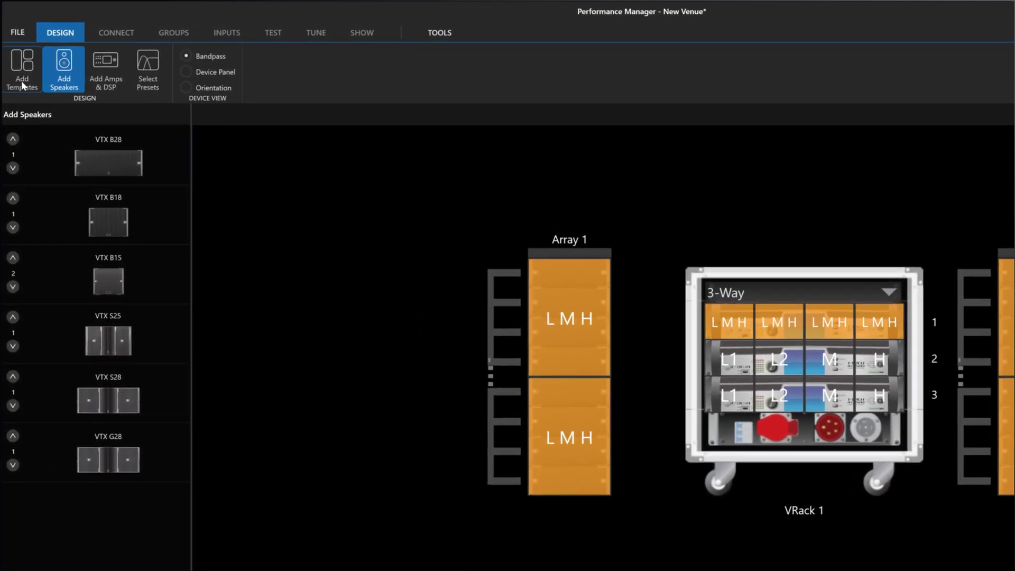
- Import the B15 Subs LAC3 file from the Distributed SubWoofer Arrays templates
left_click(22, 80)
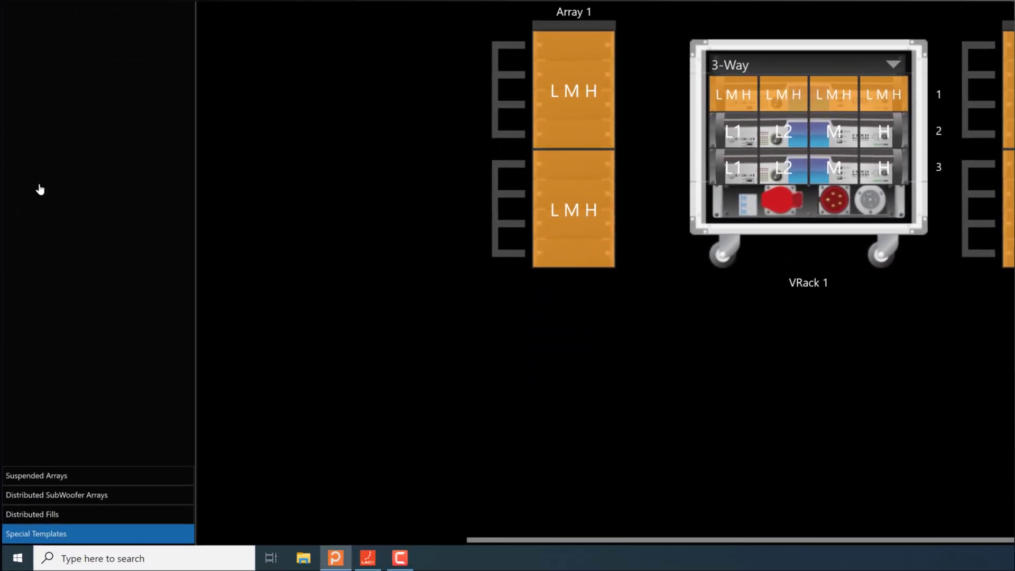
left_click(57, 494)
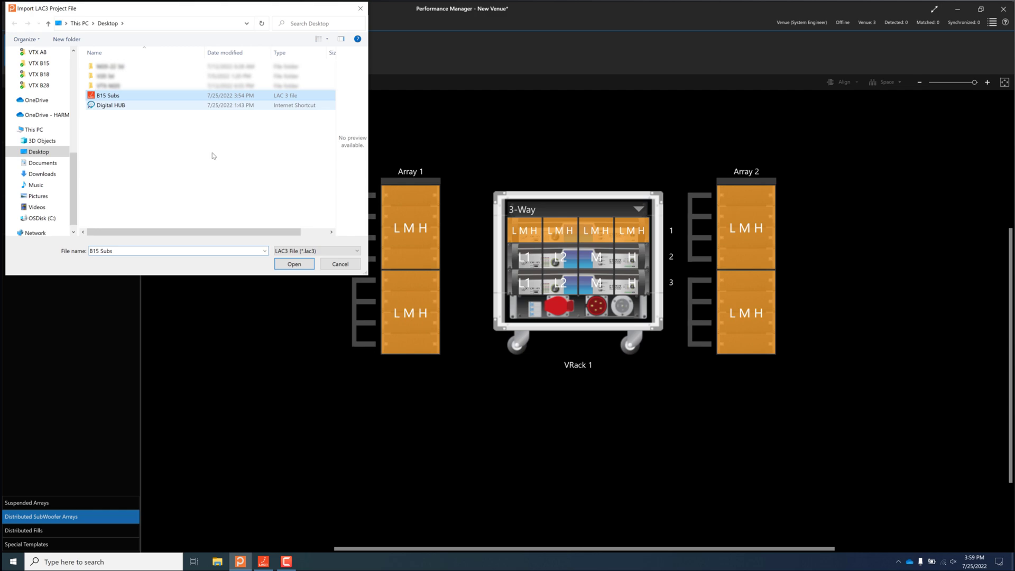
left_click(294, 263)
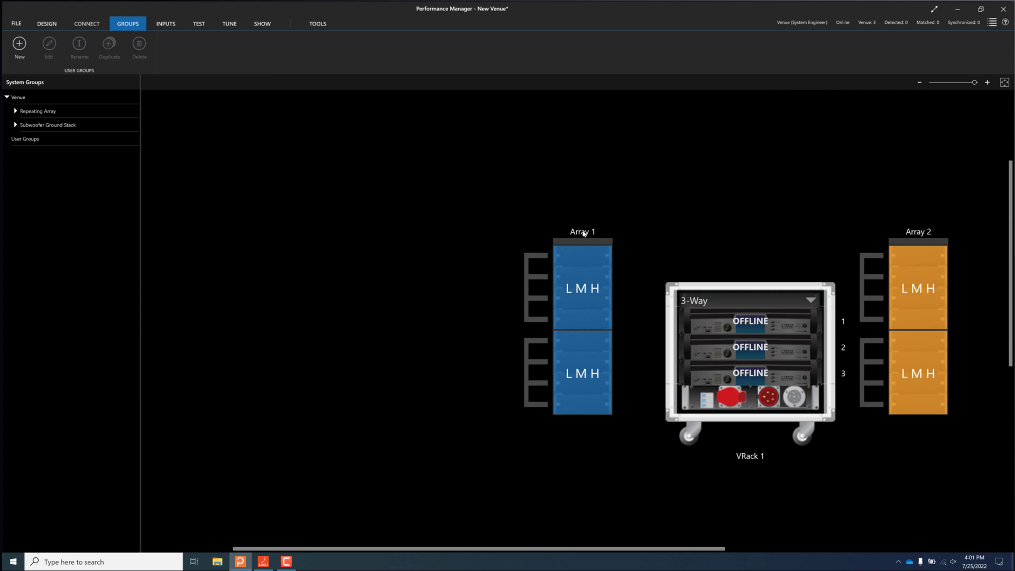
- Rename Array 1 to 'Left A6 Array'
double_click(584, 233)
key("BackSpace")
type("Left A6 Array")
key("Return")
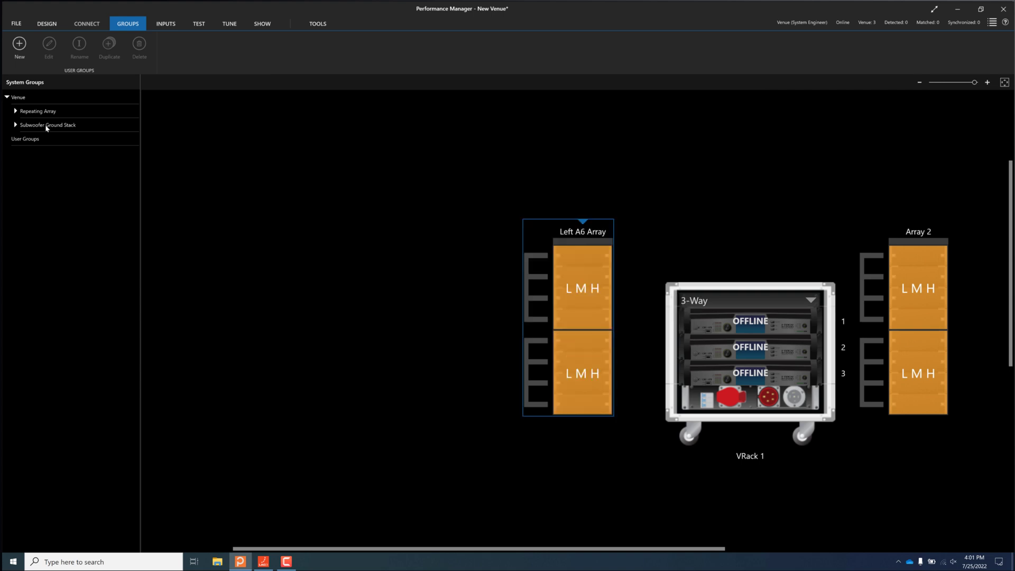
left_click(48, 125)
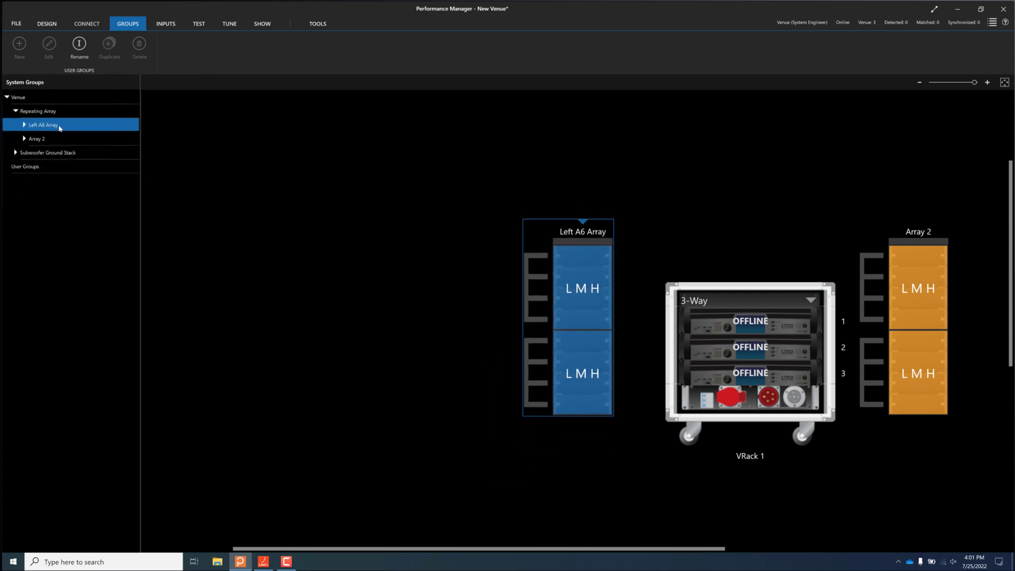
- Rename Array 2 to 'Right A6 Array'
left_click(52, 139)
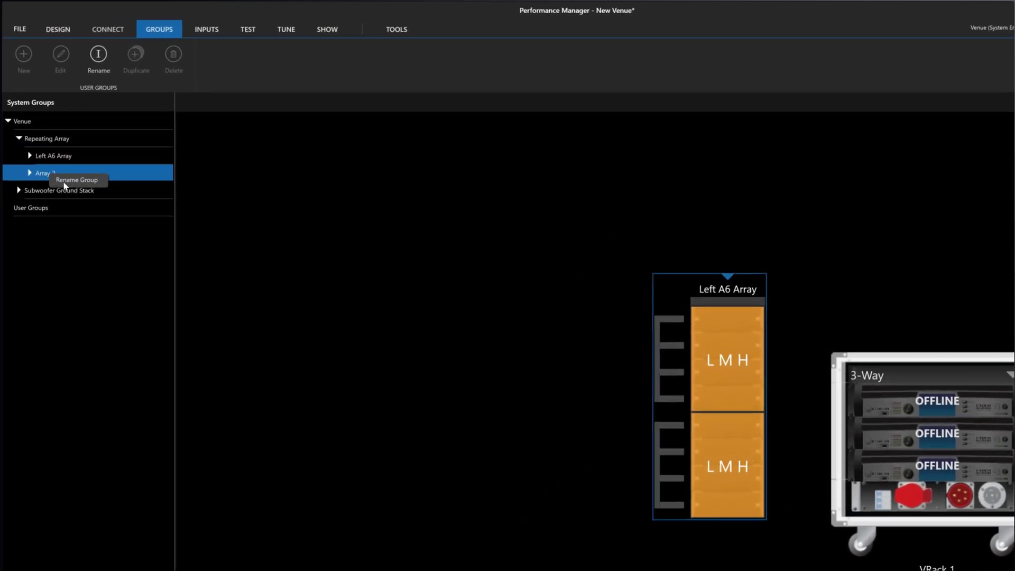
left_click(70, 179)
type("Righ")
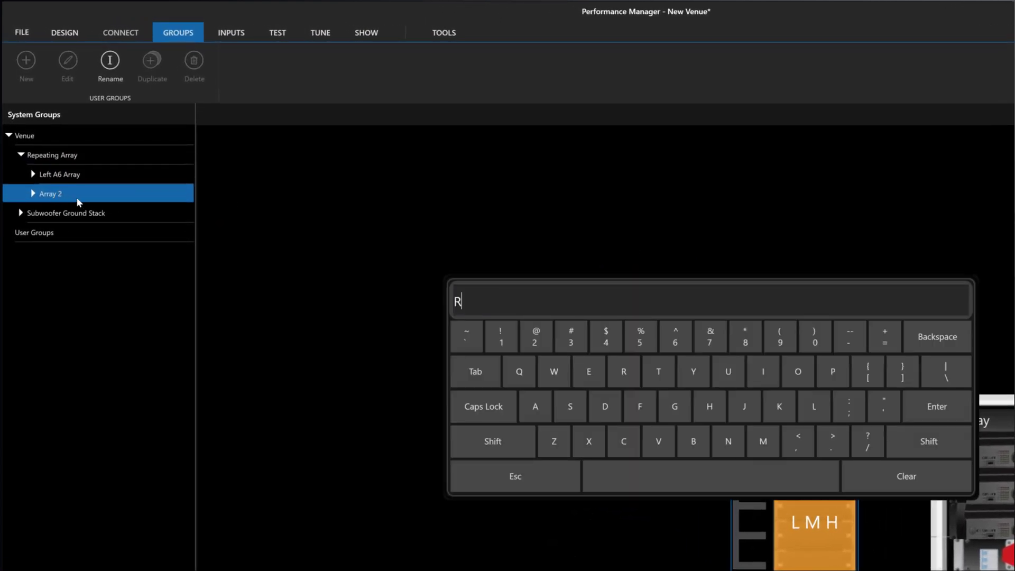
type("t A6 Array")
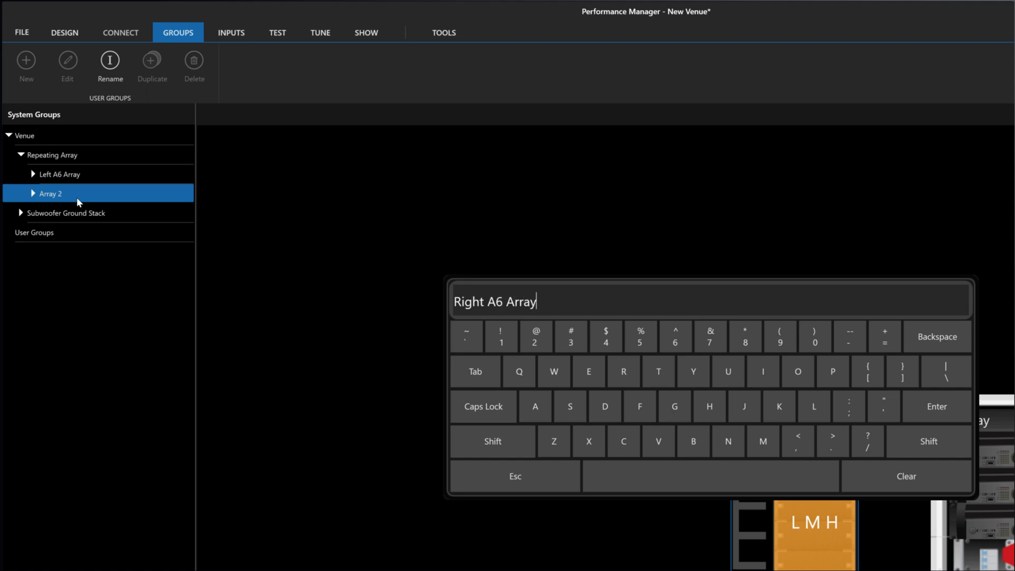
key("Return")
left_click(325, 220)
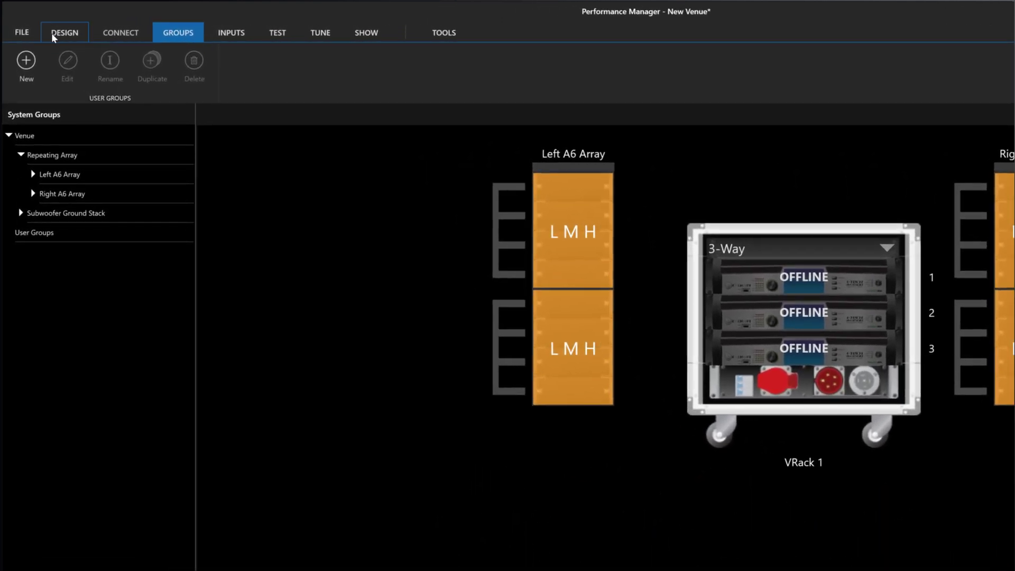
- Uncheck Input Source Selection in the Left A6 Array's Repeating Array Grouping Options
left_click(51, 33)
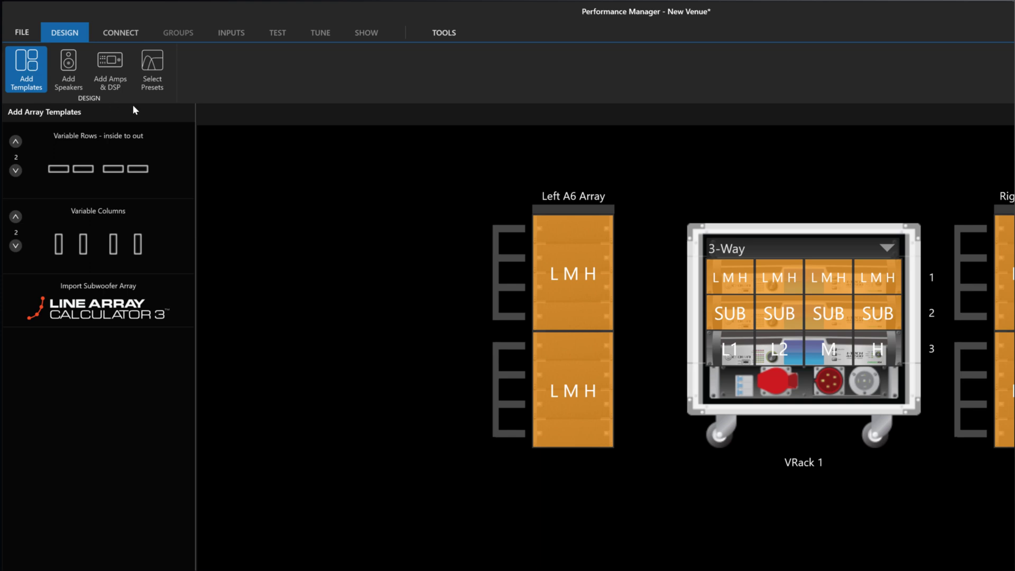
left_click(575, 208)
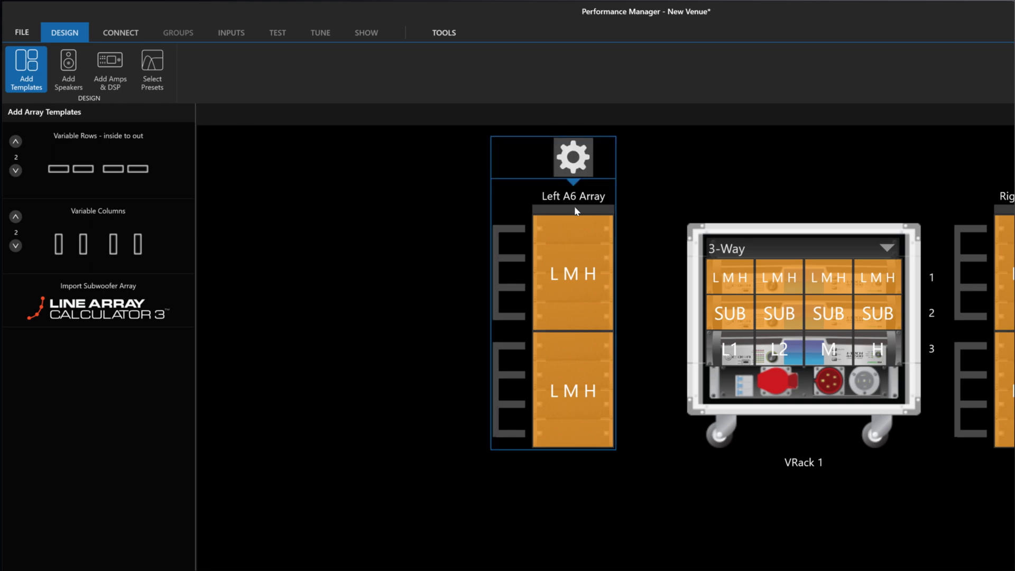
left_click(563, 161)
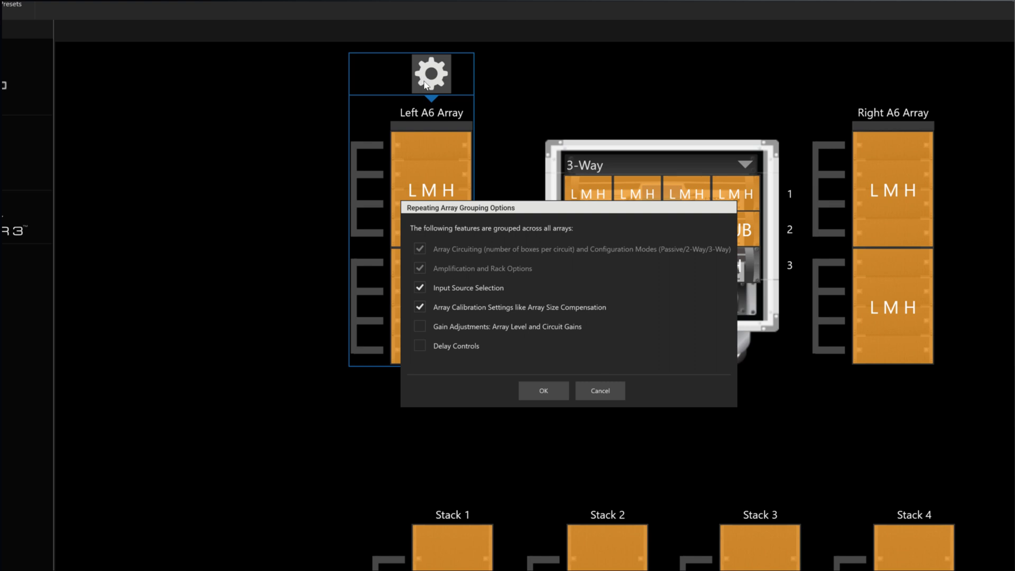
left_click(447, 287)
left_click(531, 395)
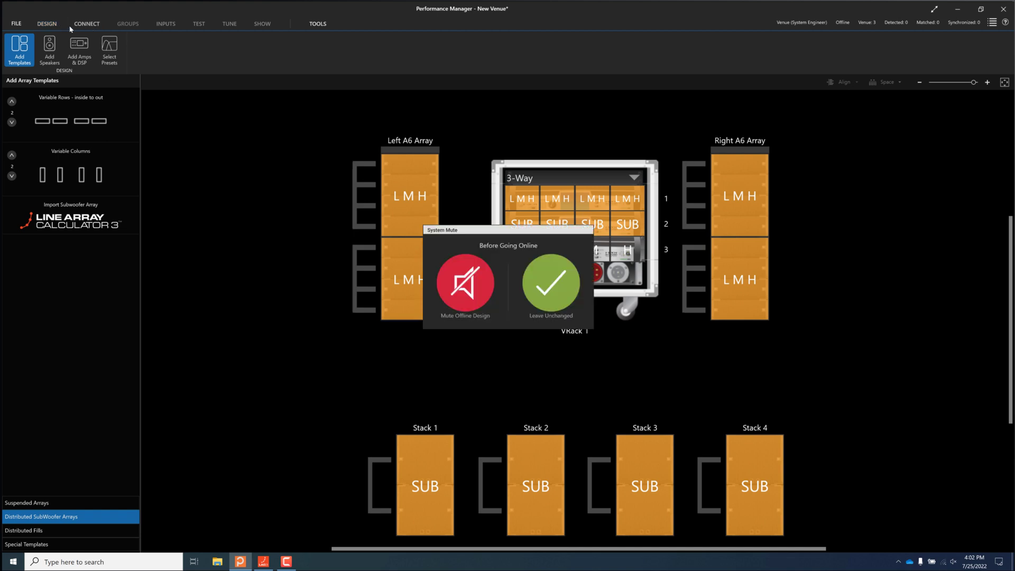
- Dismiss the System Mute popup and set Right A6 Array's high priority input to AES Input 2
left_click(465, 283)
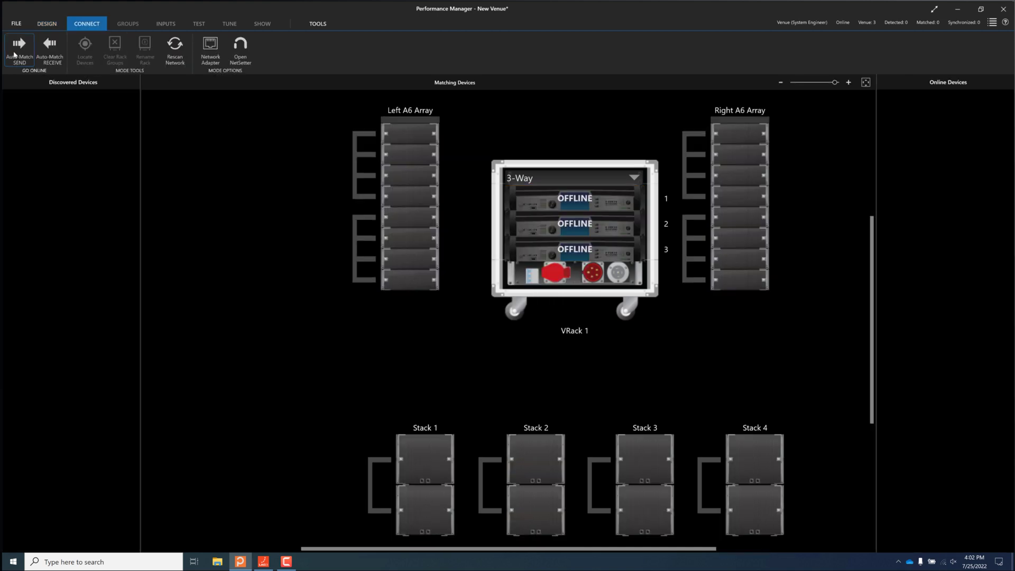
left_click(166, 24)
left_click(738, 207)
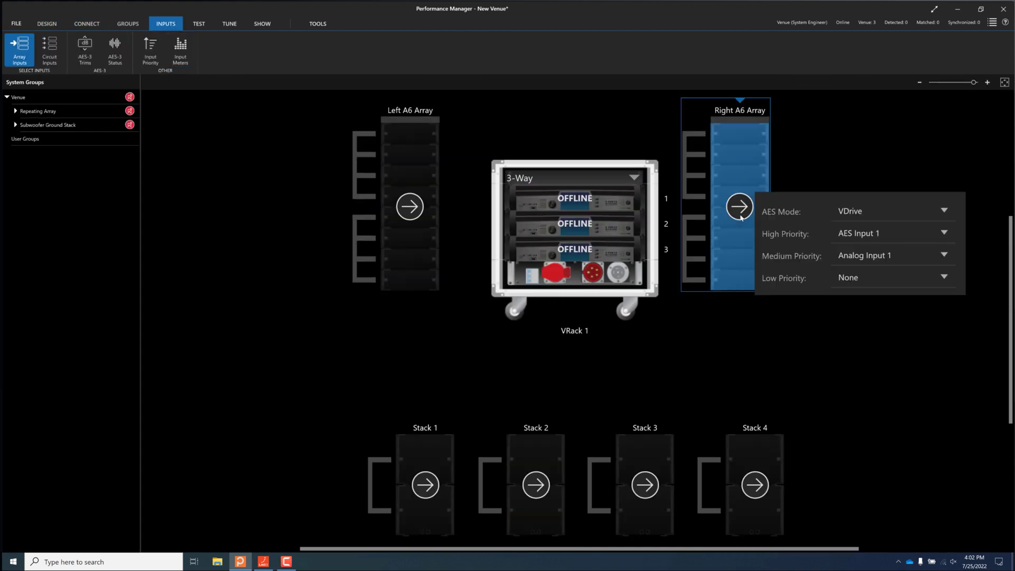
left_click(856, 234)
left_click(861, 280)
left_click(860, 280)
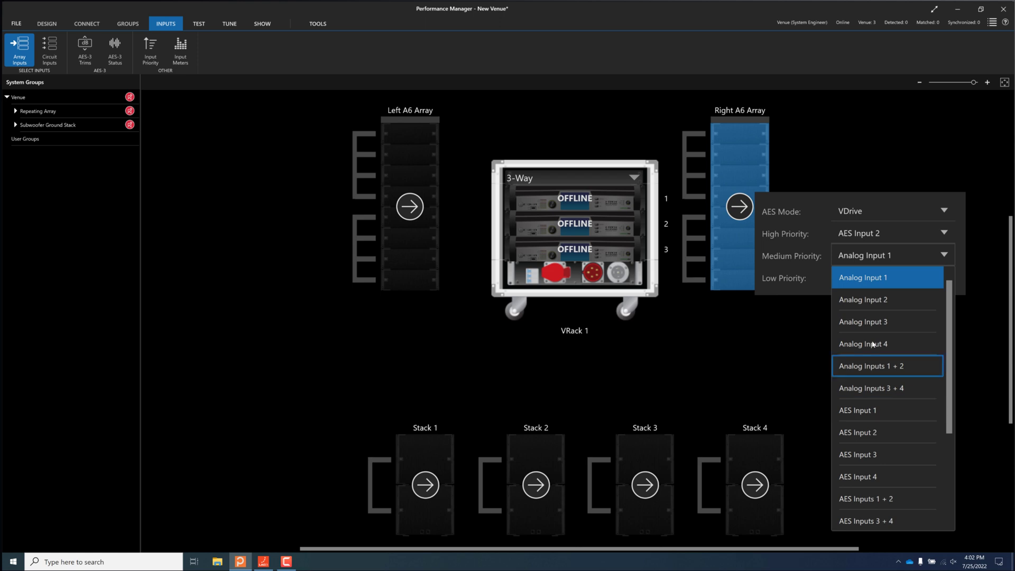
left_click(862, 276)
left_click(863, 326)
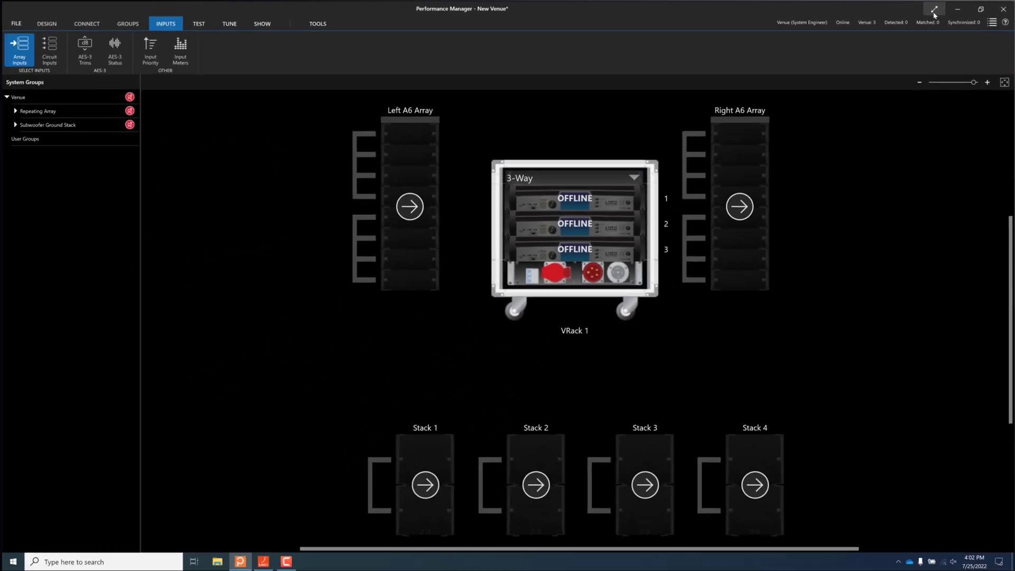
left_click(894, 12)
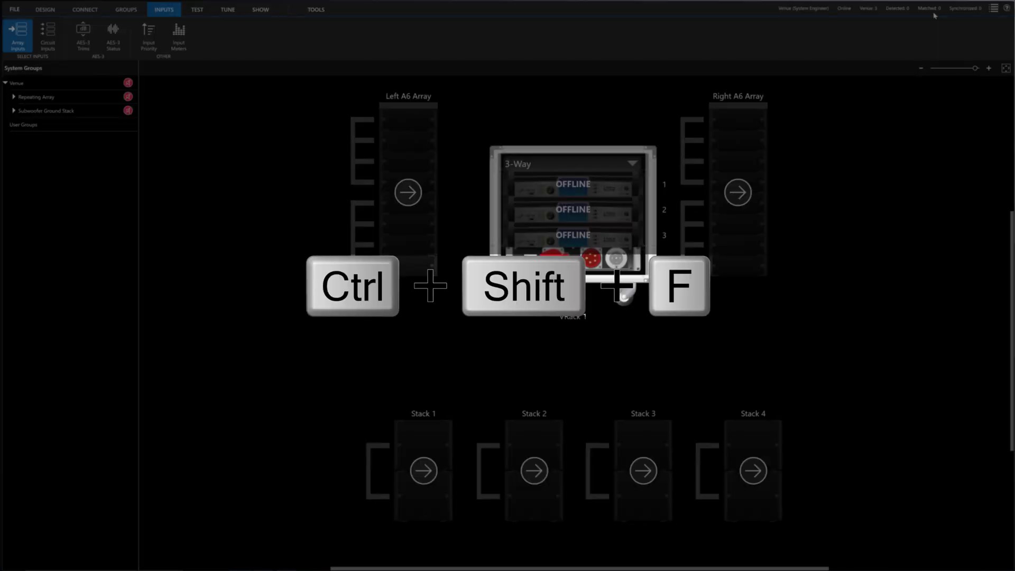
left_click(933, 15)
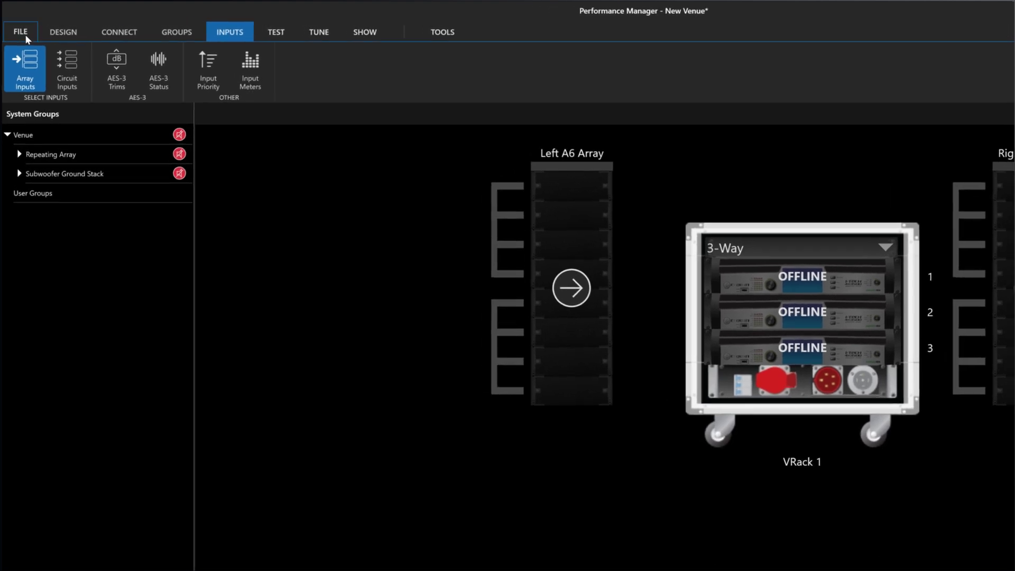
- Set the theme to Follow System Setting and unmute the whole venue in Tune
left_click(22, 27)
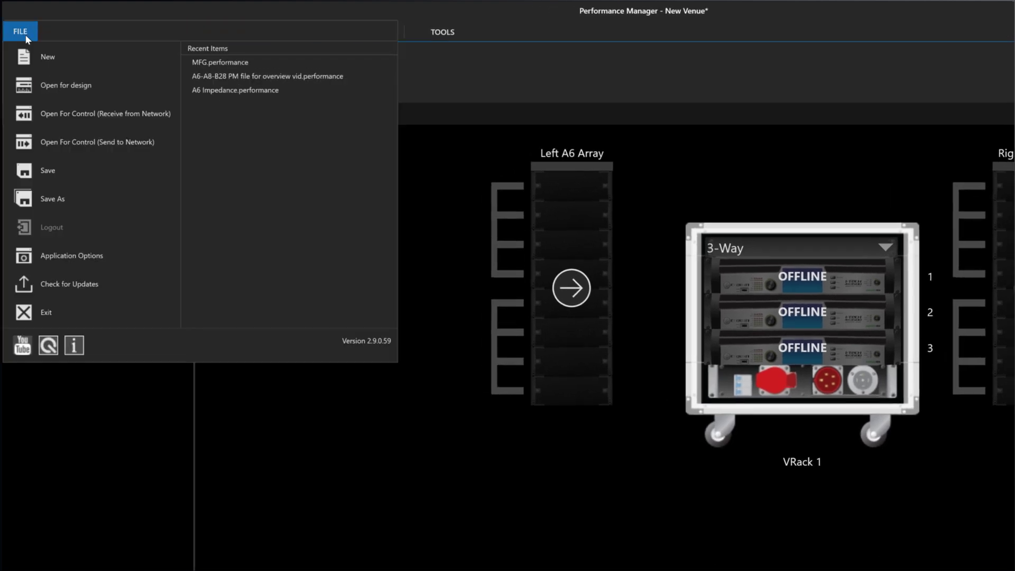
left_click(39, 246)
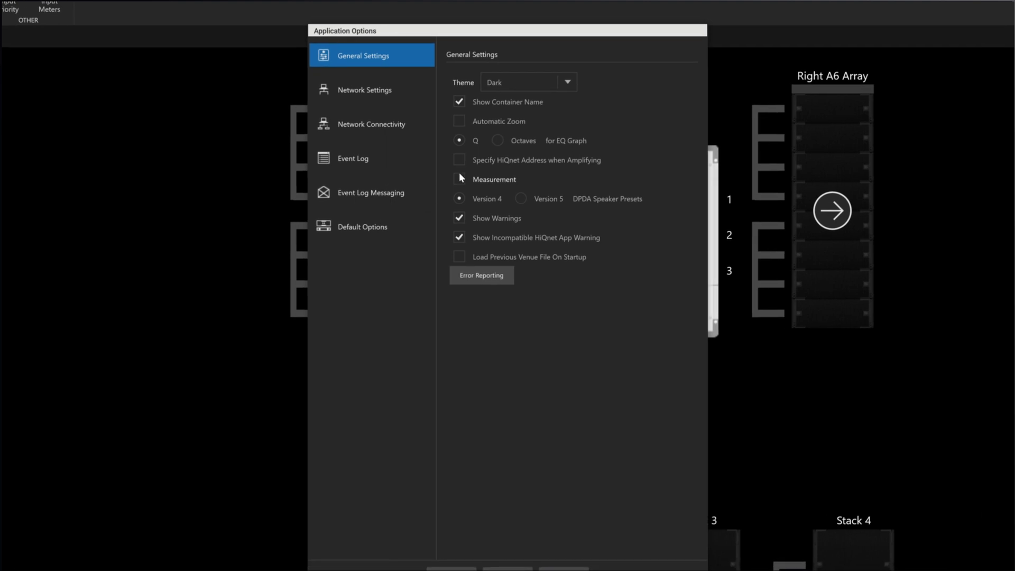
left_click(557, 92)
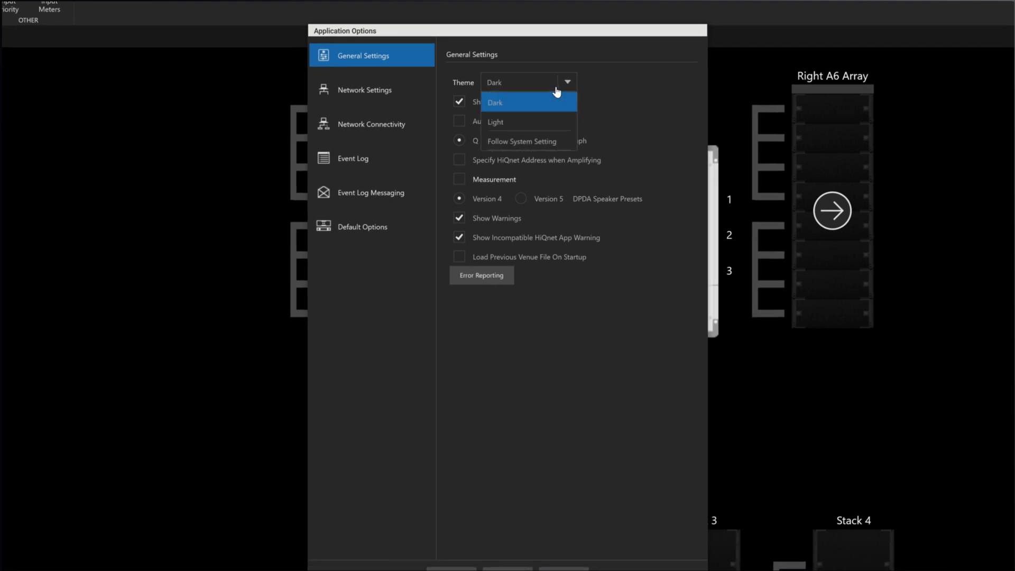
left_click(538, 140)
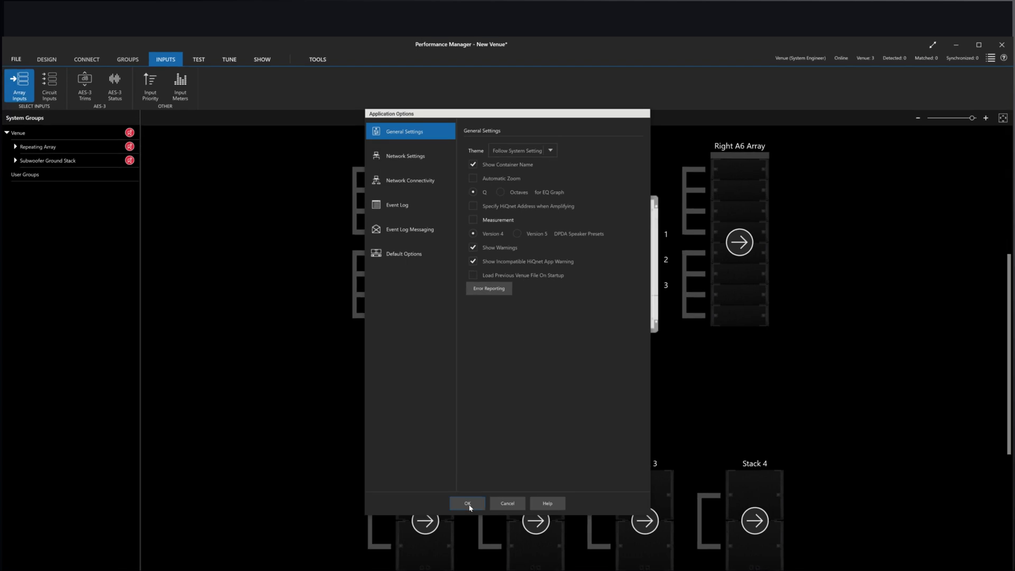
left_click(468, 504)
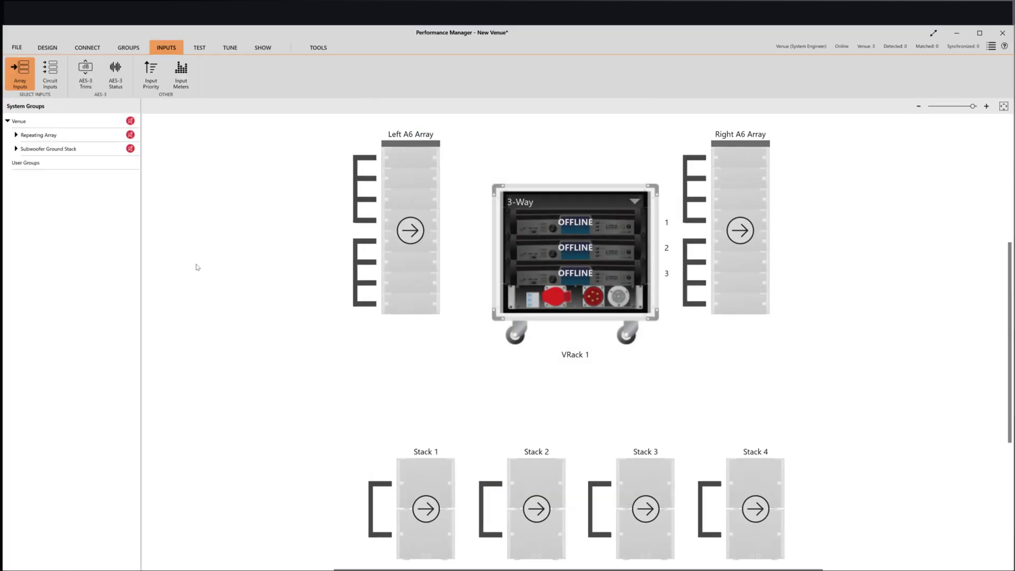
left_click(232, 50)
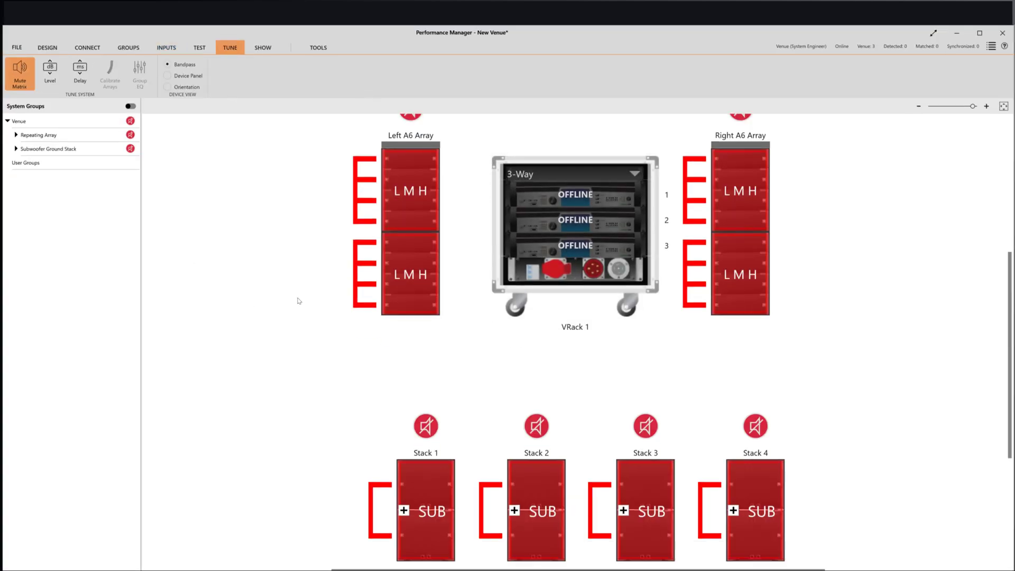
left_click(130, 121)
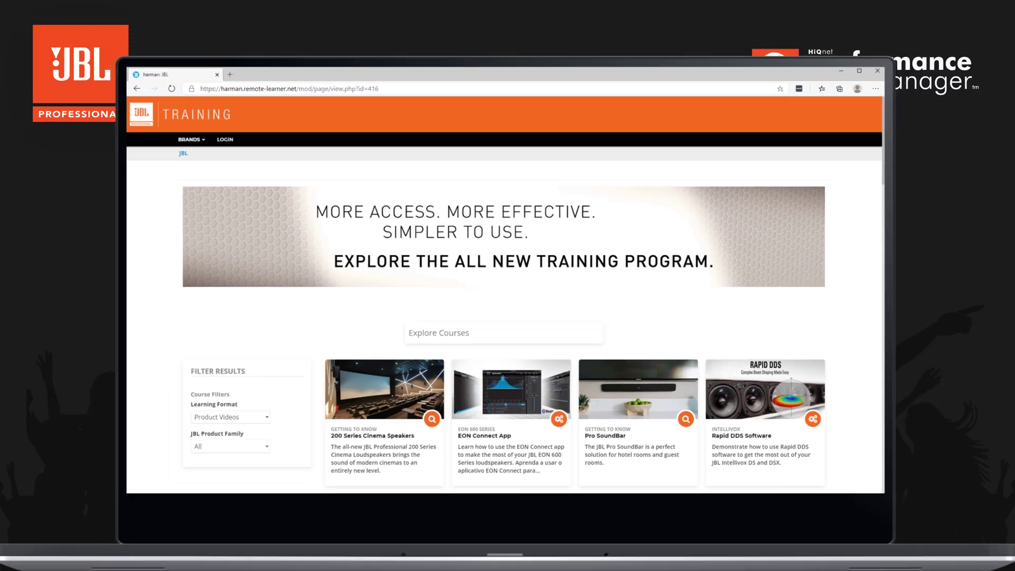
scroll(503, 291, "down", 5)
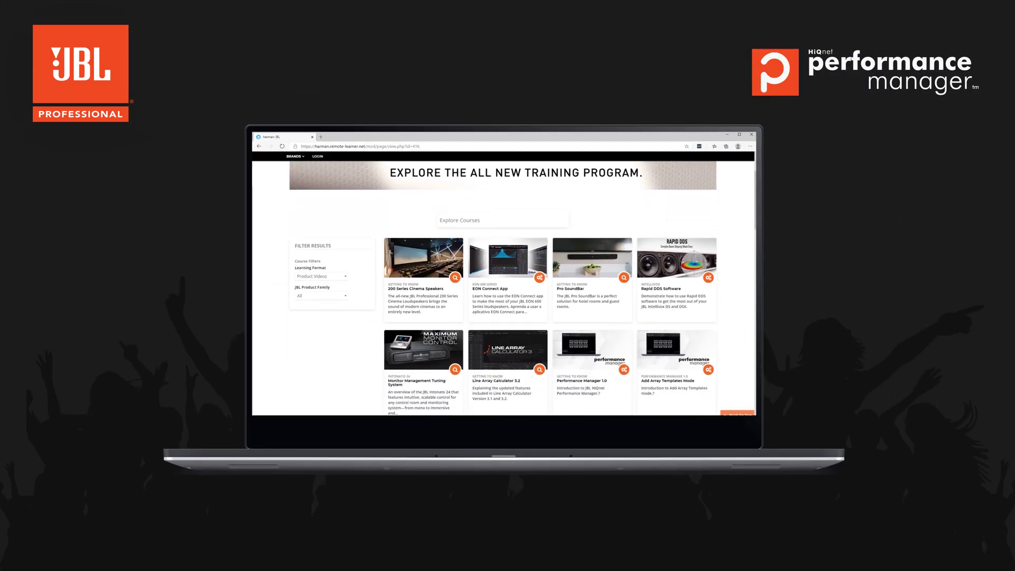
scroll(504, 288, "down", 4)
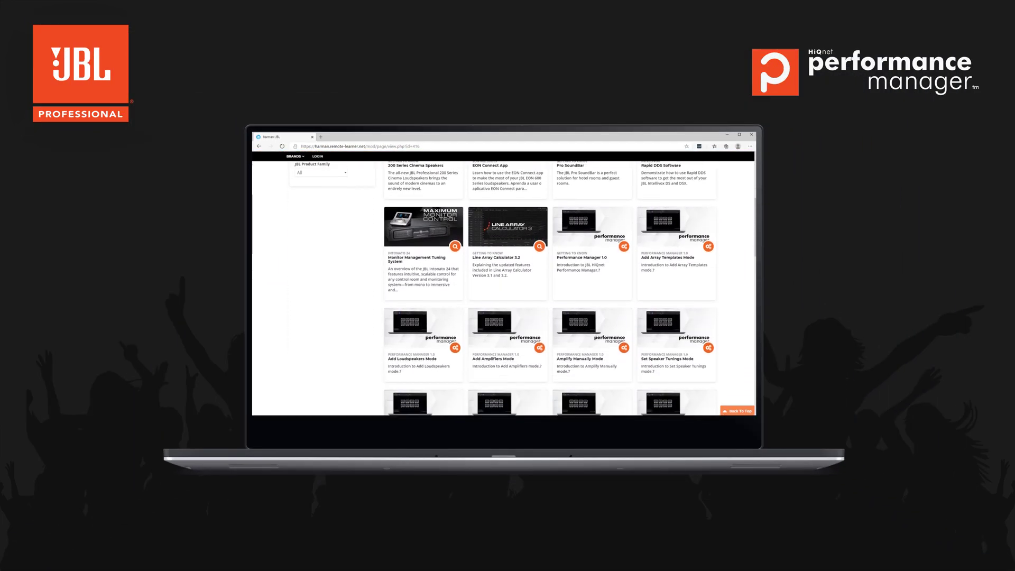
scroll(550, 288, "down", 4)
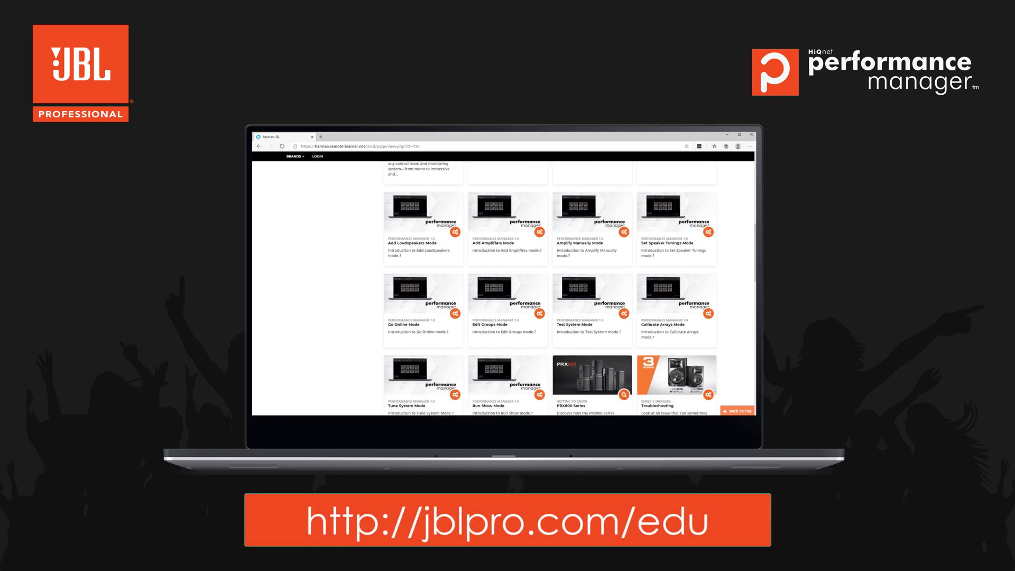
scroll(504, 288, "down", 1)
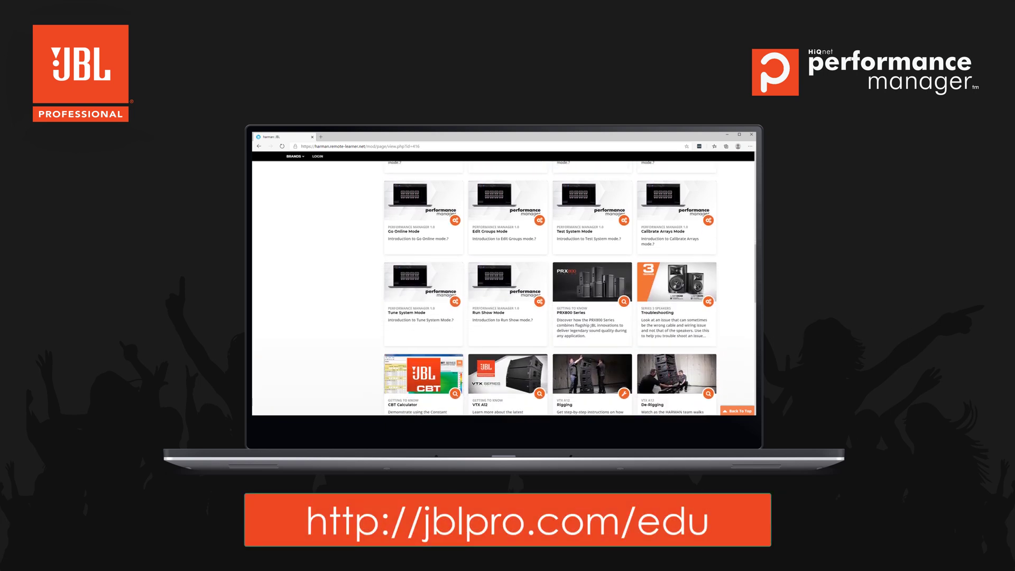
scroll(550, 288, "down", 1)
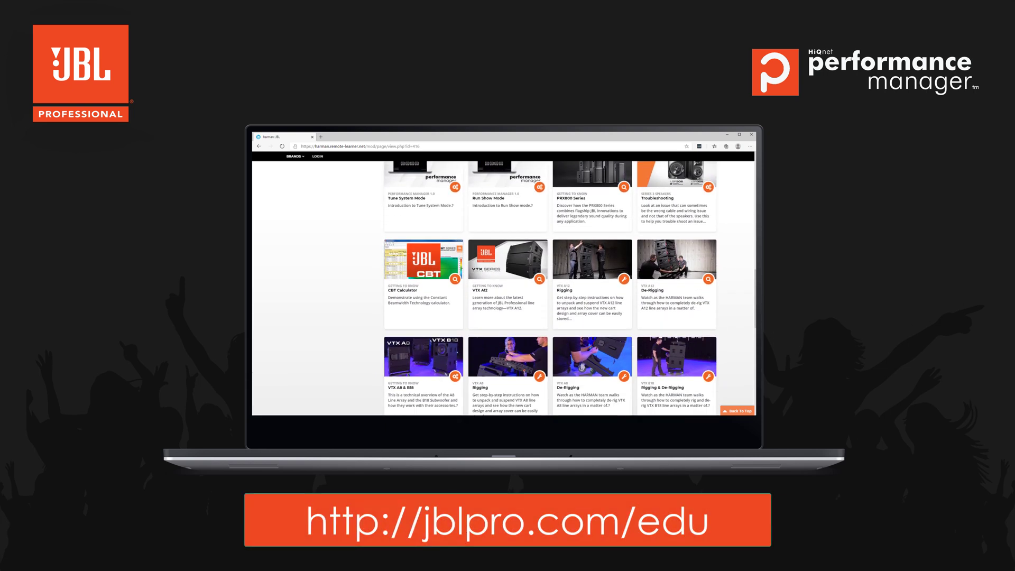